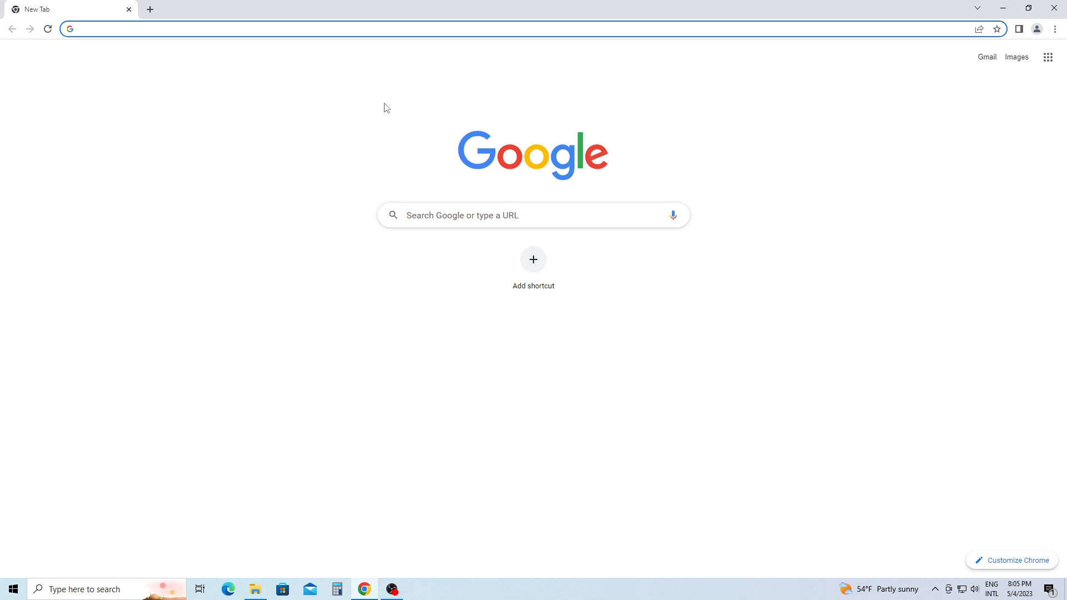
Search Google for codeblocks.org and go to the Downloads page of the Code::Blocks site.
left_click(444, 218)
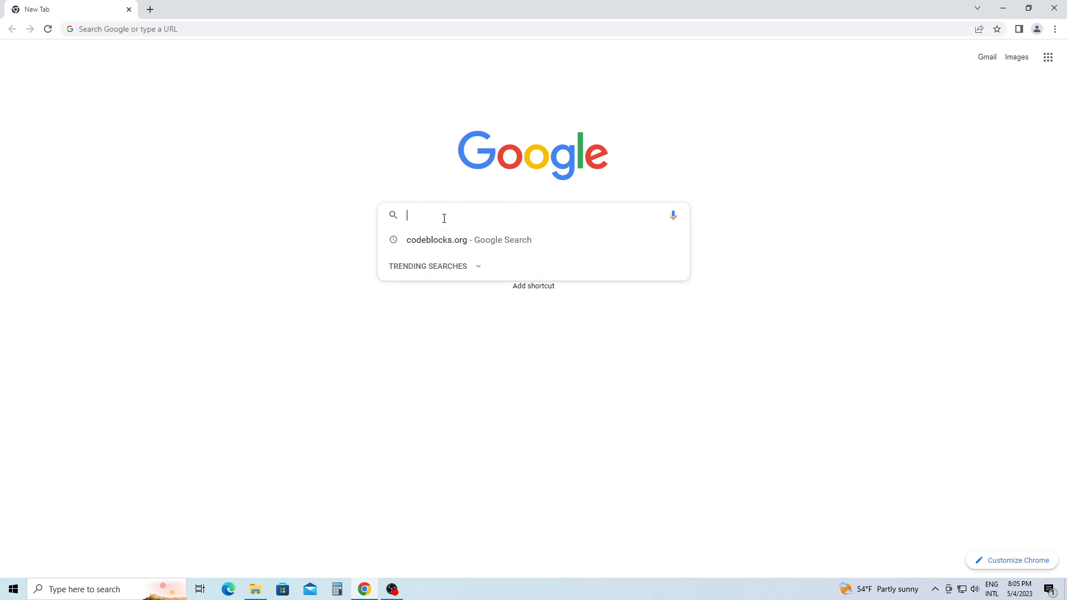
left_click(463, 241)
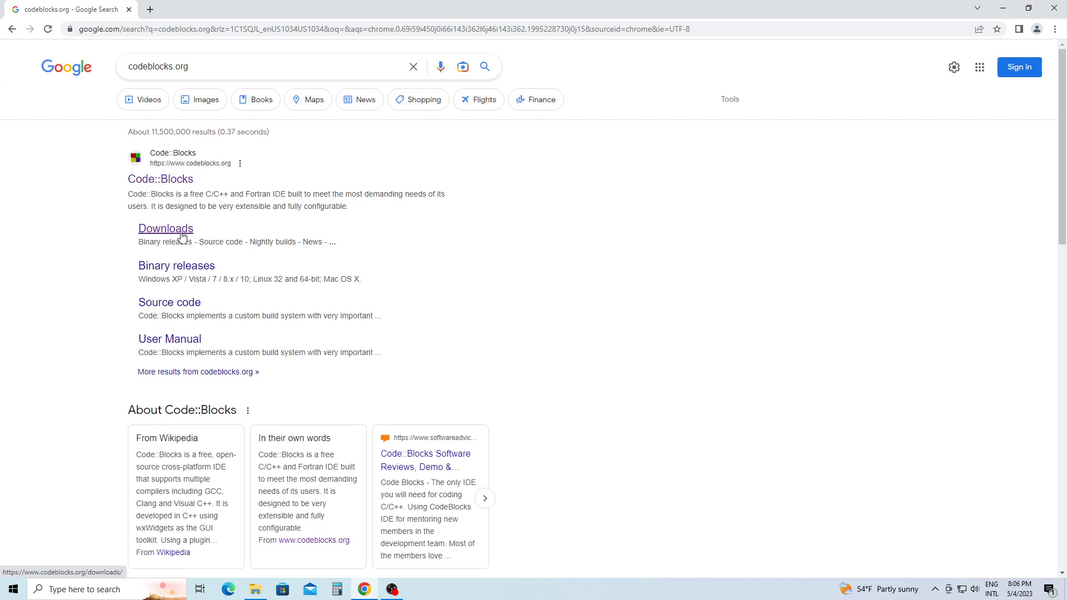
left_click(182, 233)
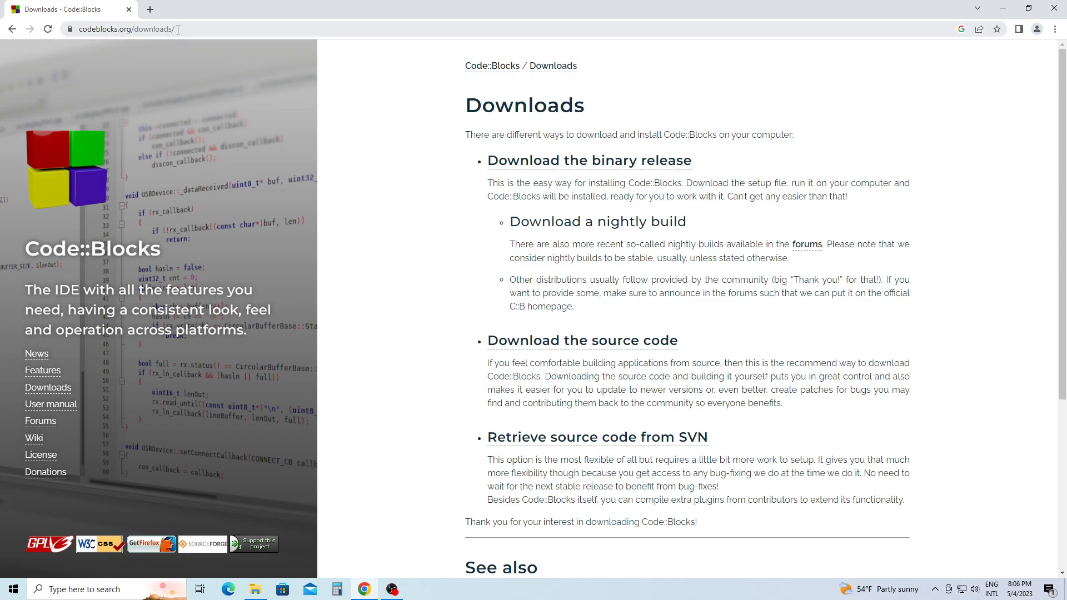
Download codeblocks-20.03mingw-setup.exe from FossHUB, found among the Microsoft Windows binary releases.
left_click(536, 162)
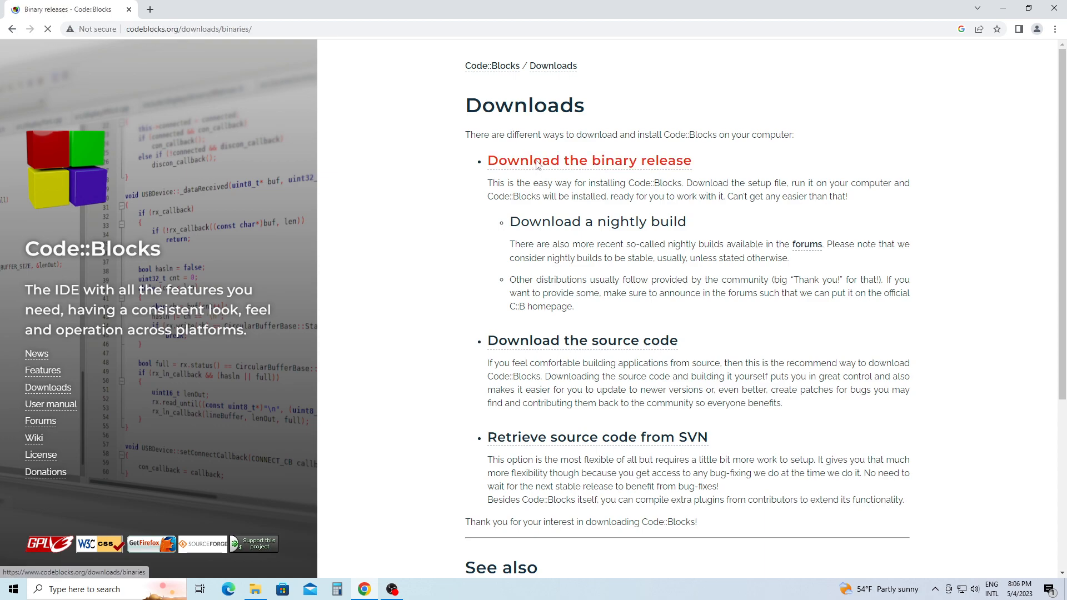
scroll(330, 183, "down", 3)
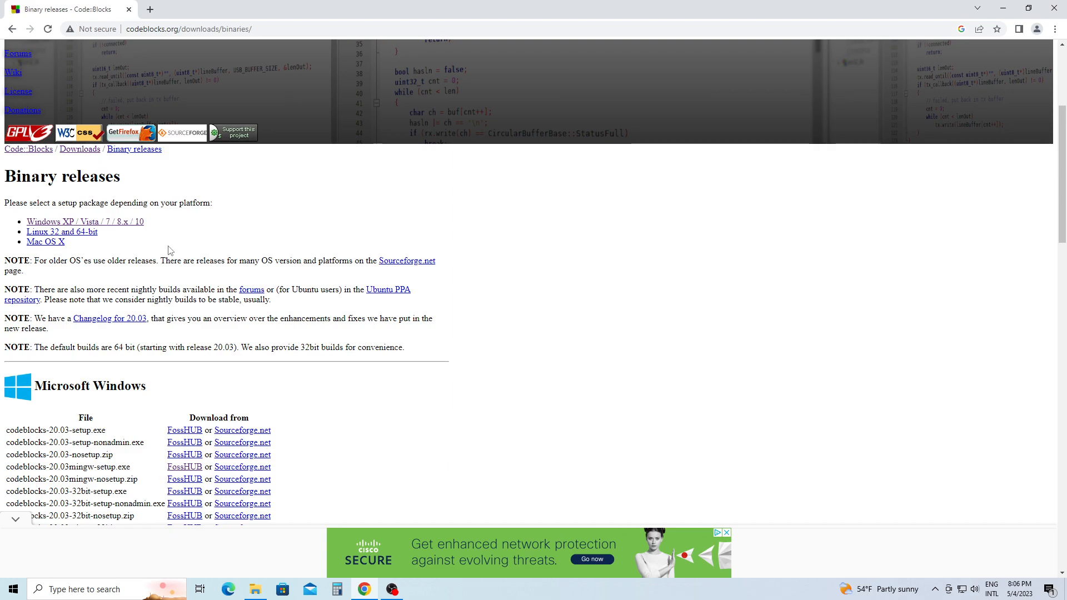
left_click(131, 223)
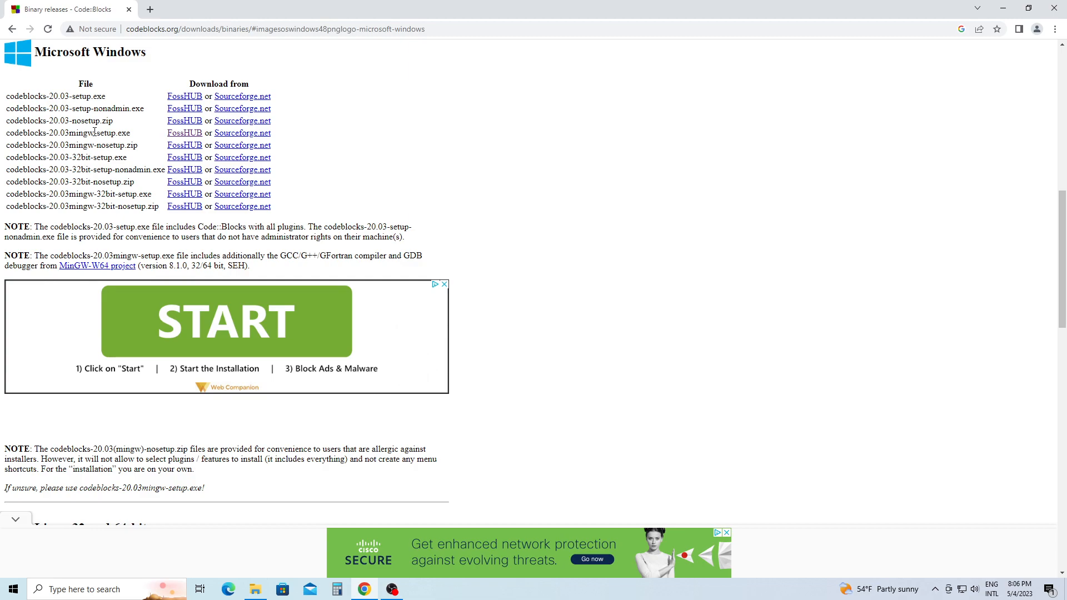
left_click(193, 137)
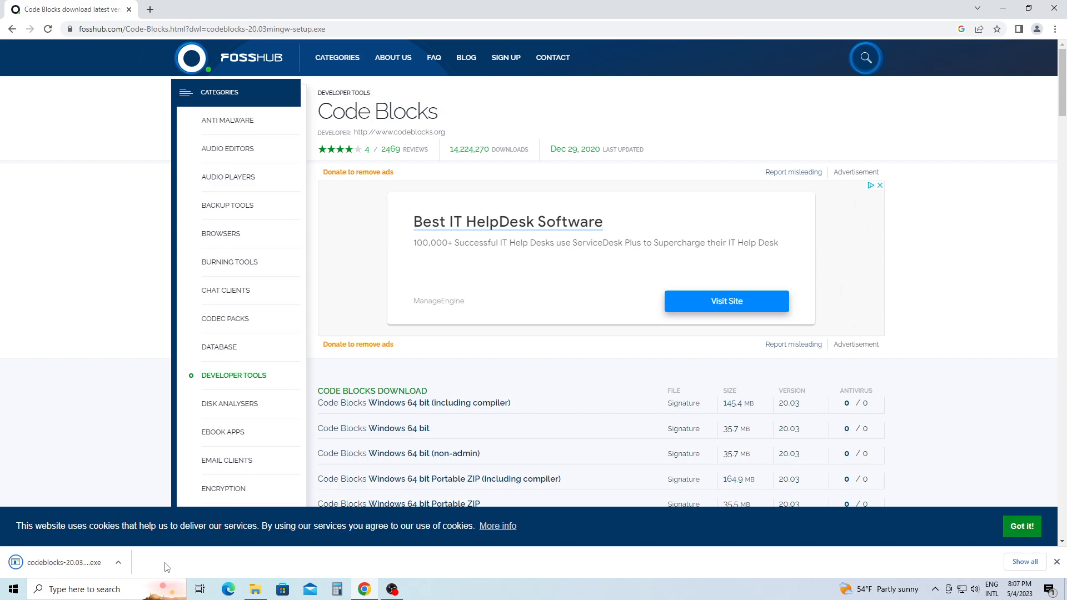
Show the downloaded installer in its folder, launch codeblocks-20.03mingw-setup (1).exe and close the browser.
left_click(118, 565)
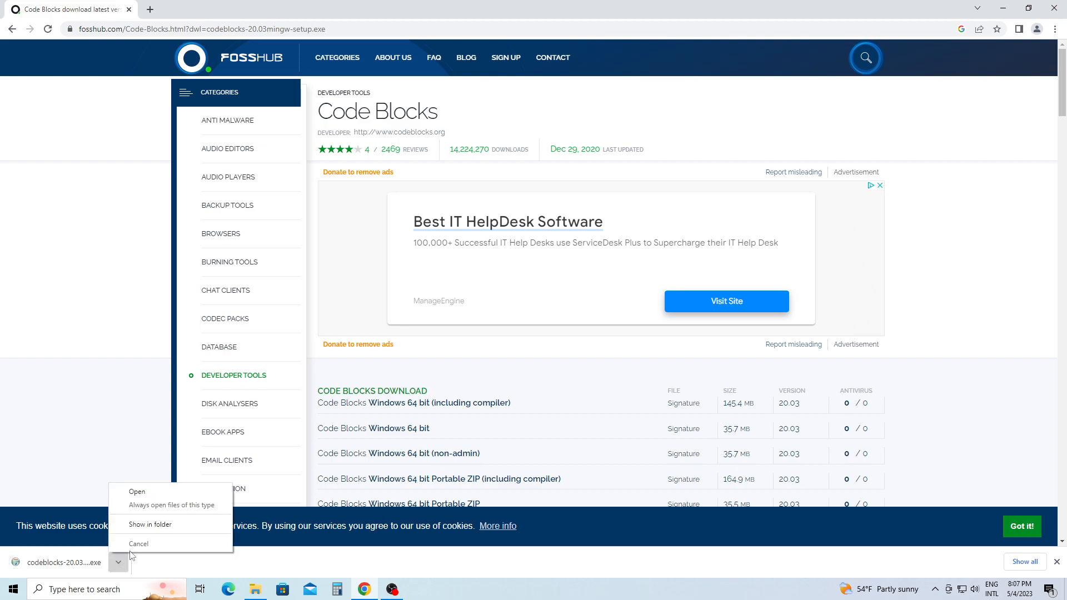
left_click(146, 525)
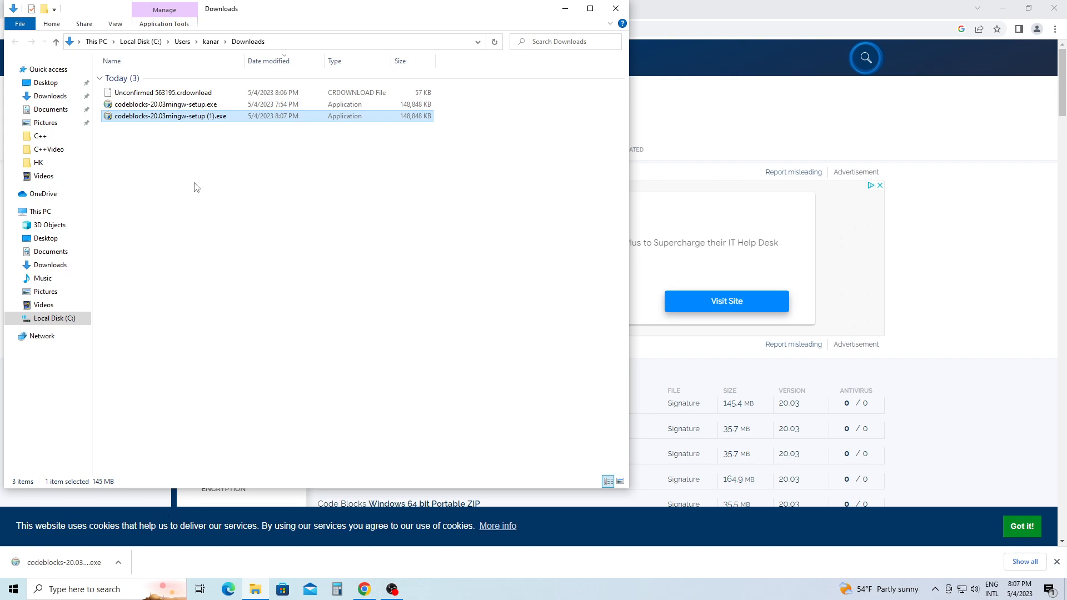
double_click(197, 117)
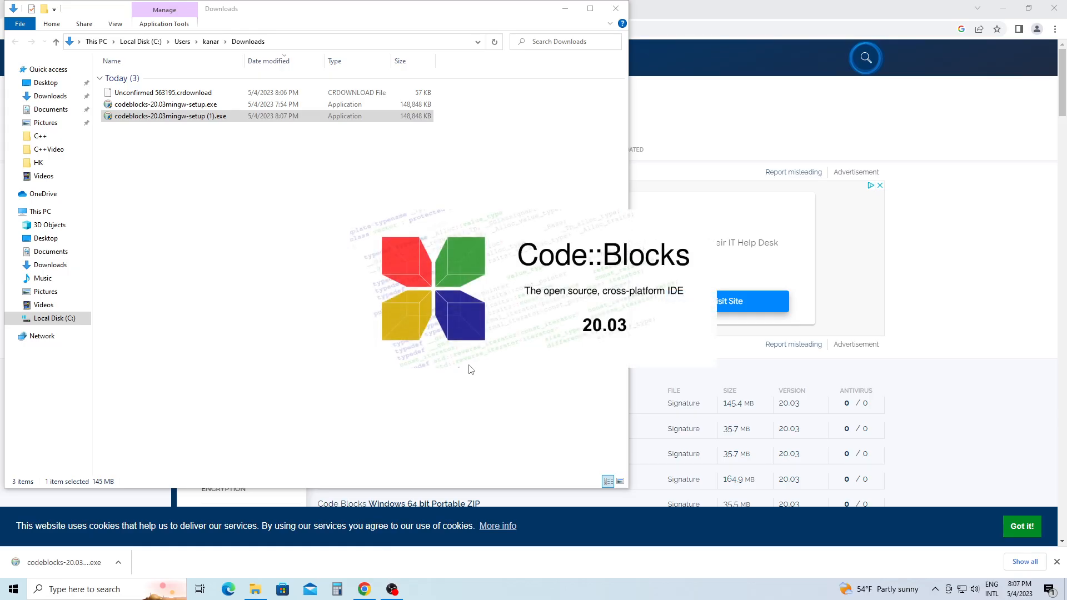
left_click(1063, 10)
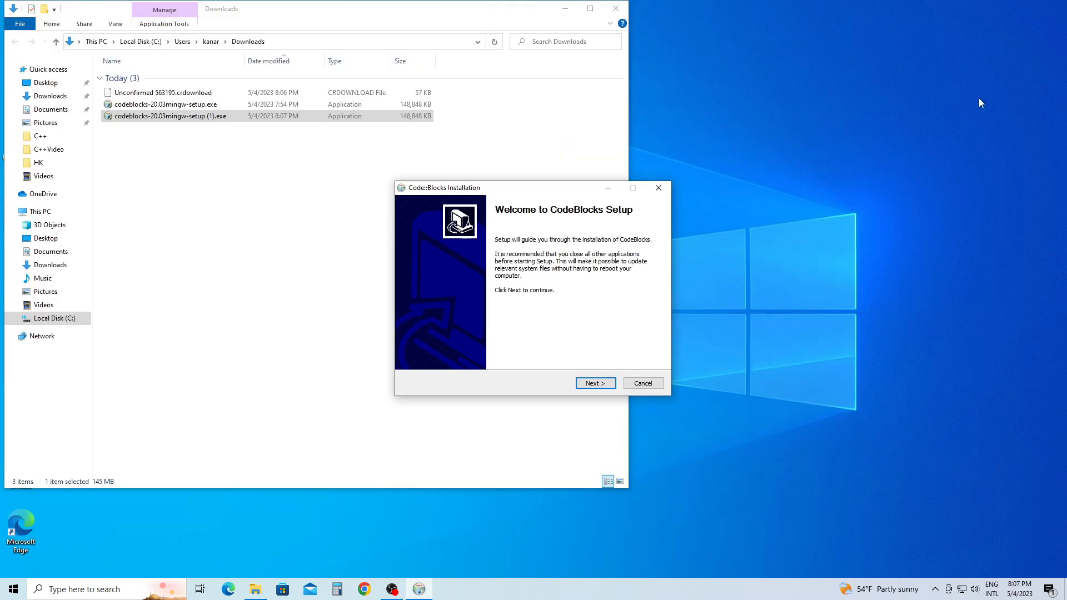
Accept the licence and start the full Code::Blocks installation with all components in C:\Program Files\CodeBlocks.
left_click(595, 384)
left_click(596, 384)
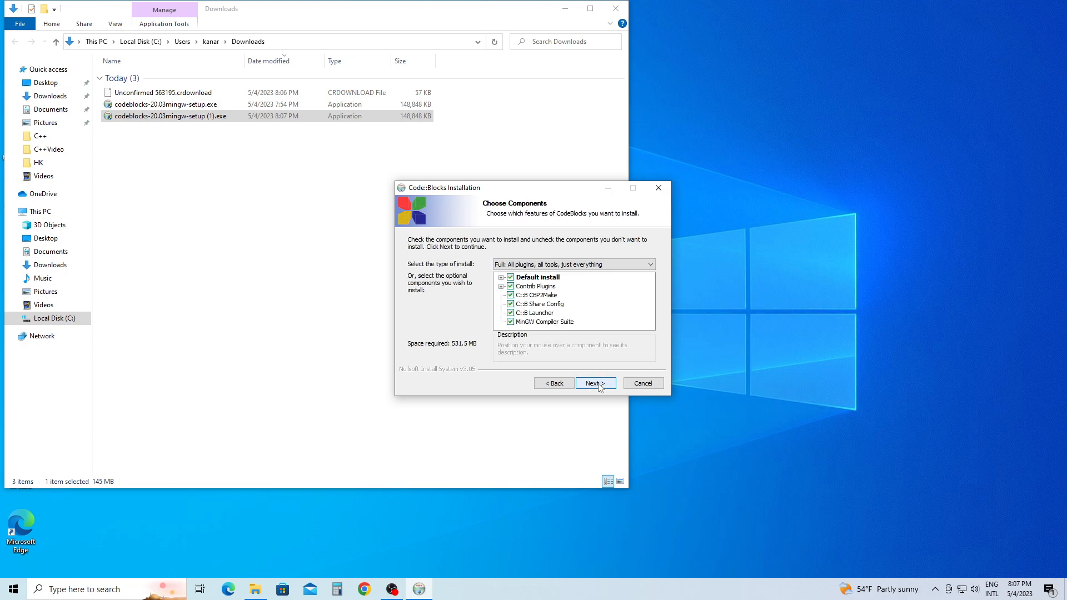
left_click(597, 383)
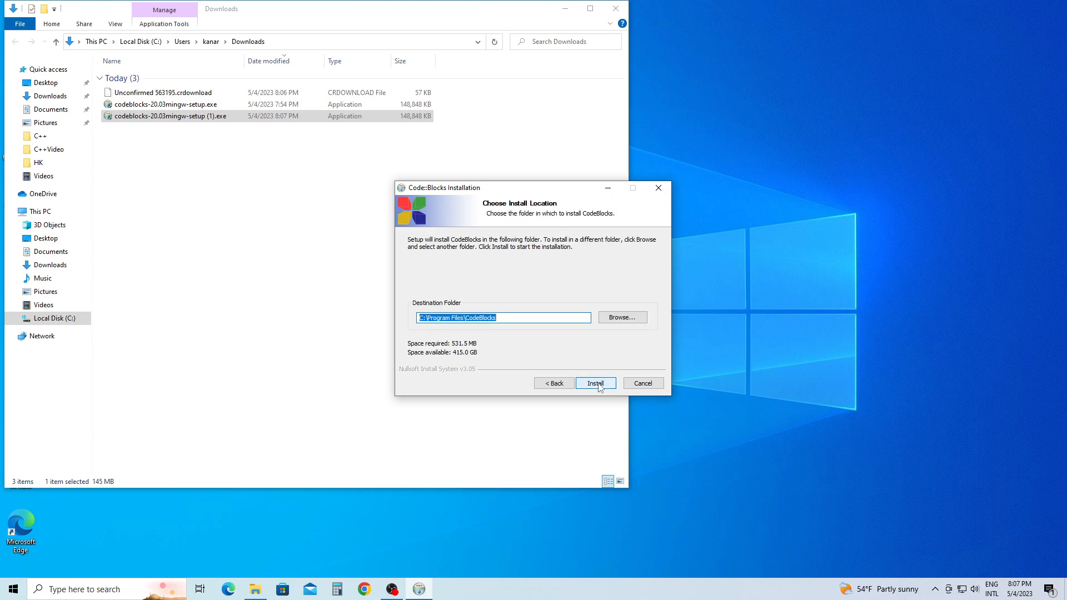
left_click(596, 383)
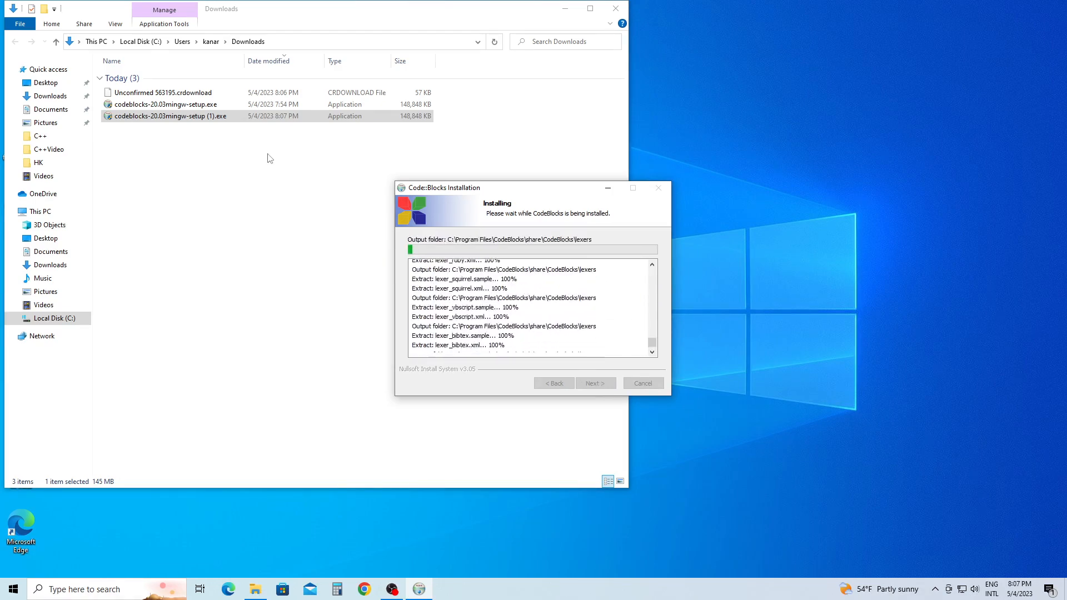
Close the Downloads folder window and move the desktop's Hello folder to the Recycle Bin.
left_click(200, 94)
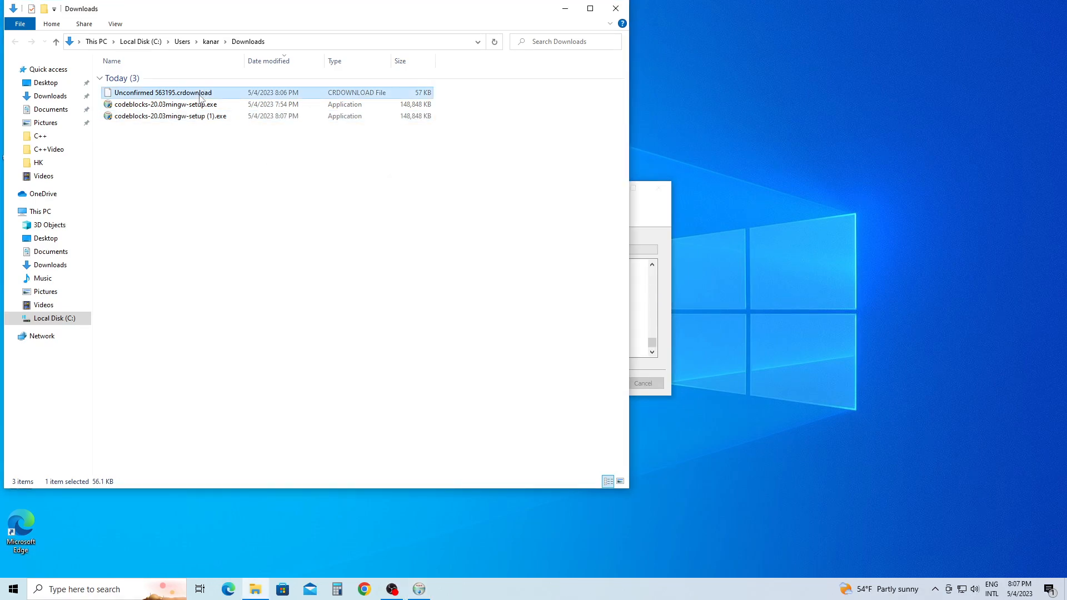
left_click(667, 209)
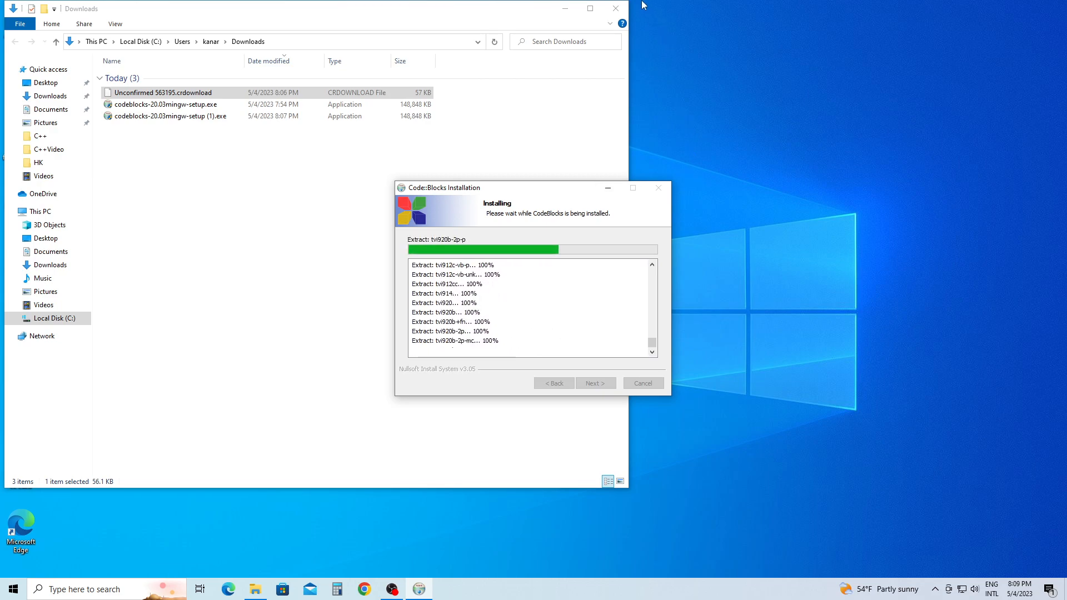
left_click(619, 8)
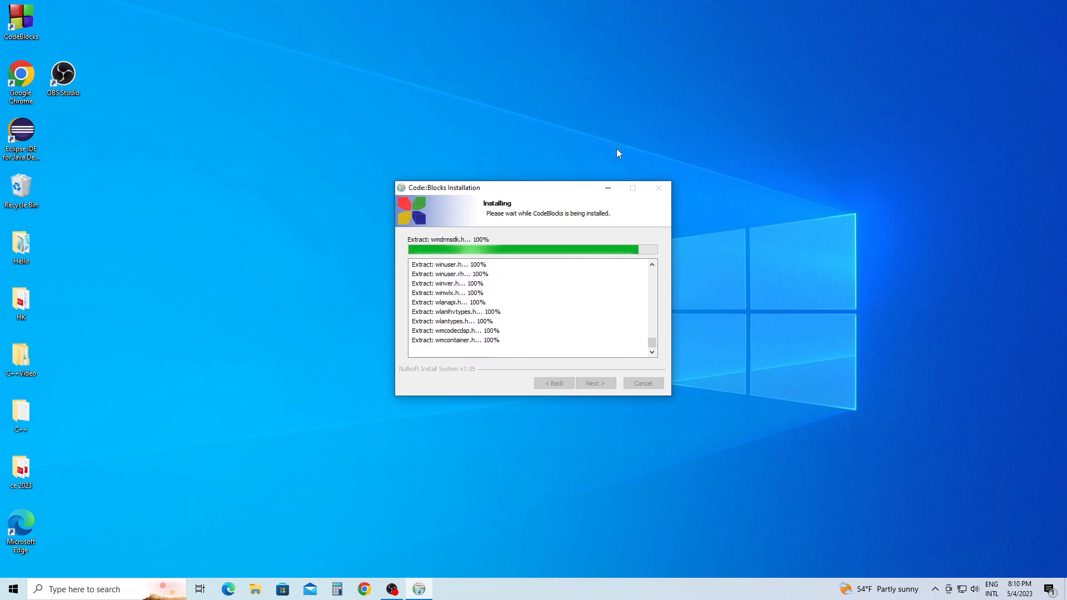
left_click_drag(22, 246, 21, 190)
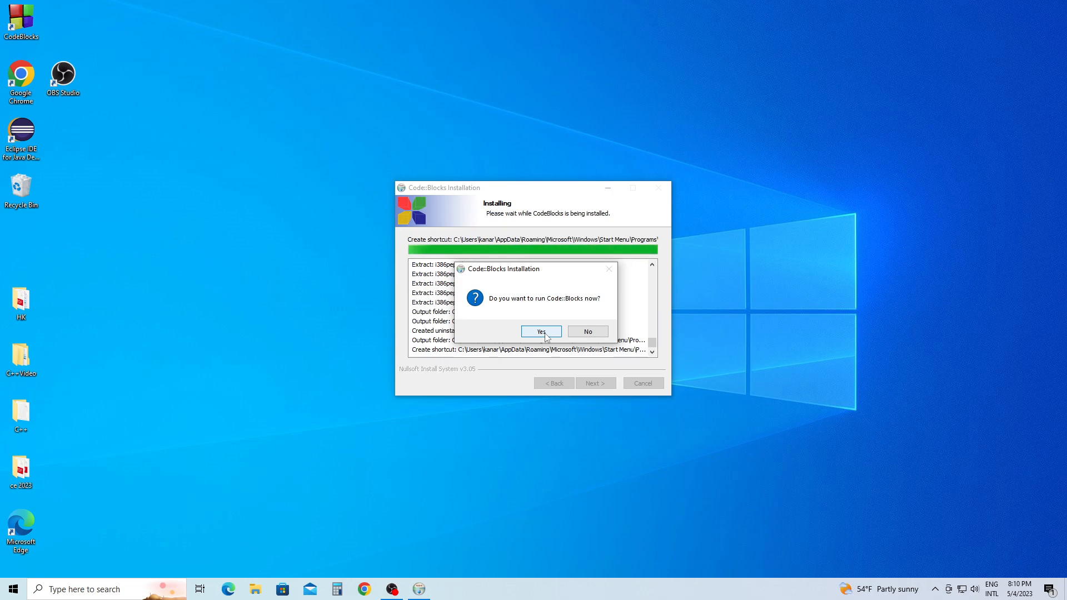
Agree to run Code::Blocks now and finish the setup wizard.
left_click(544, 334)
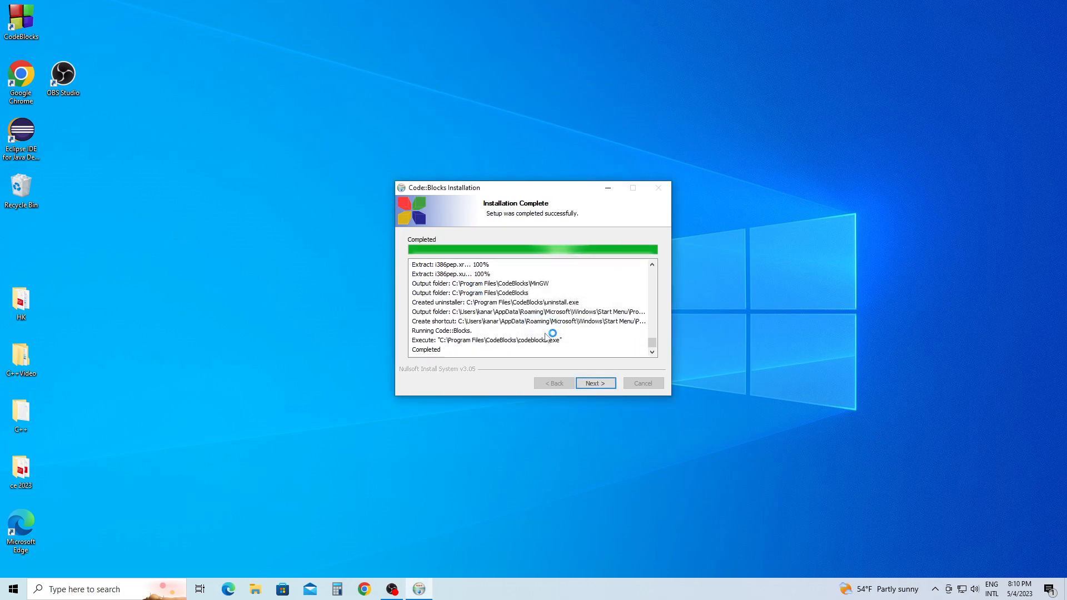
left_click(595, 384)
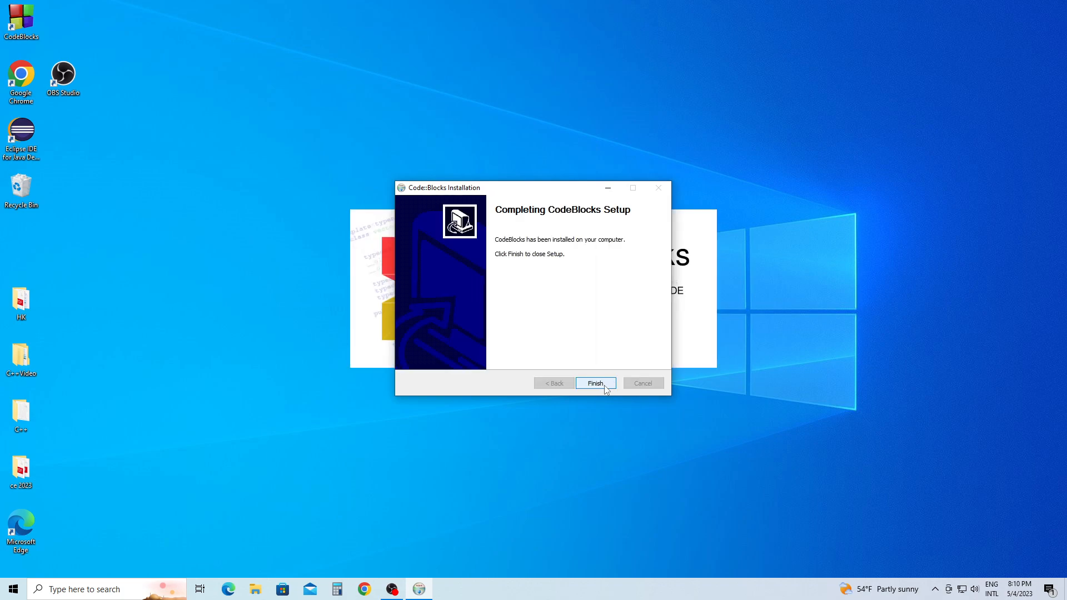
left_click(595, 384)
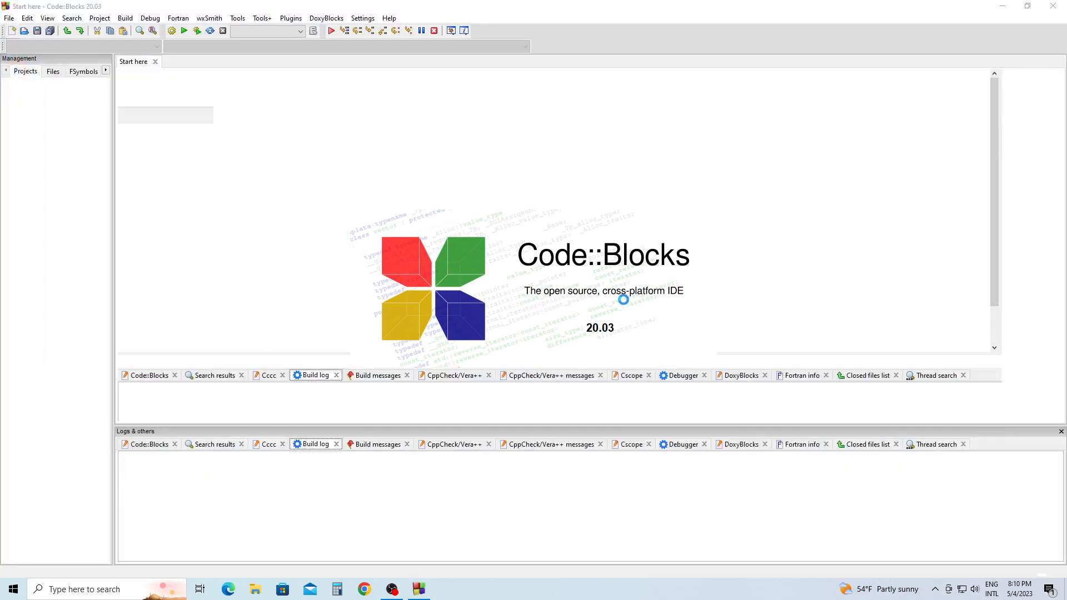
Review the GNU GCC flags in the global compiler settings, including the C++17 ISO and static linking options, and accept them.
left_click(362, 18)
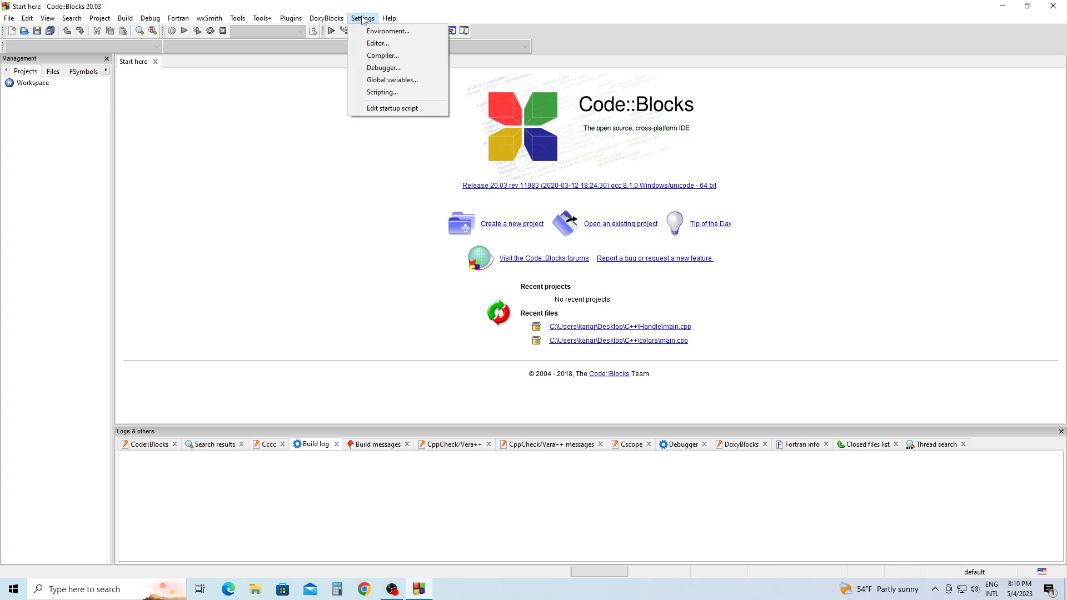
left_click(389, 56)
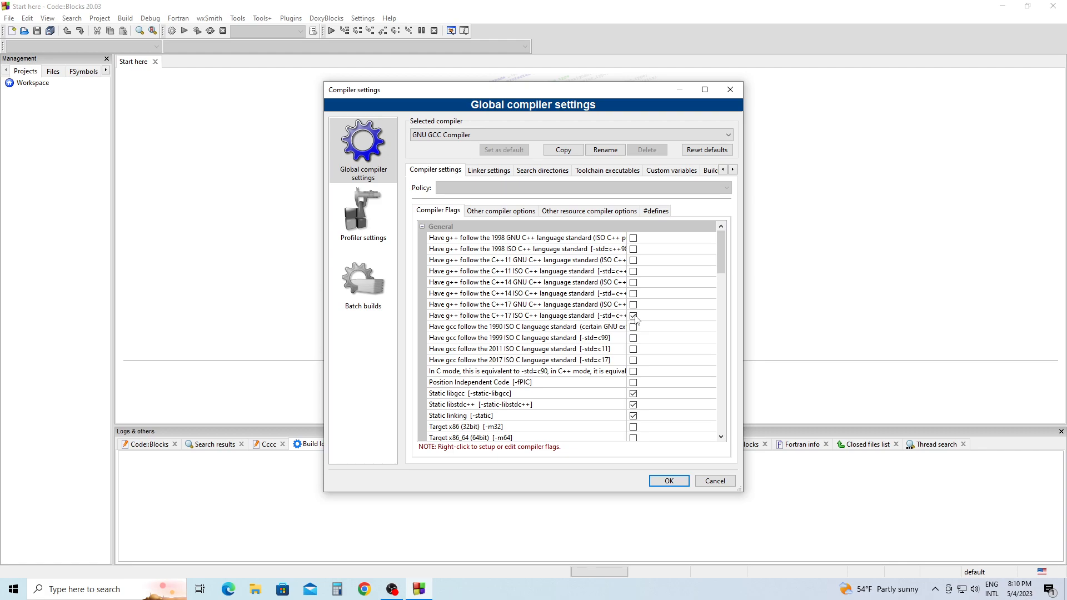
left_click(670, 482)
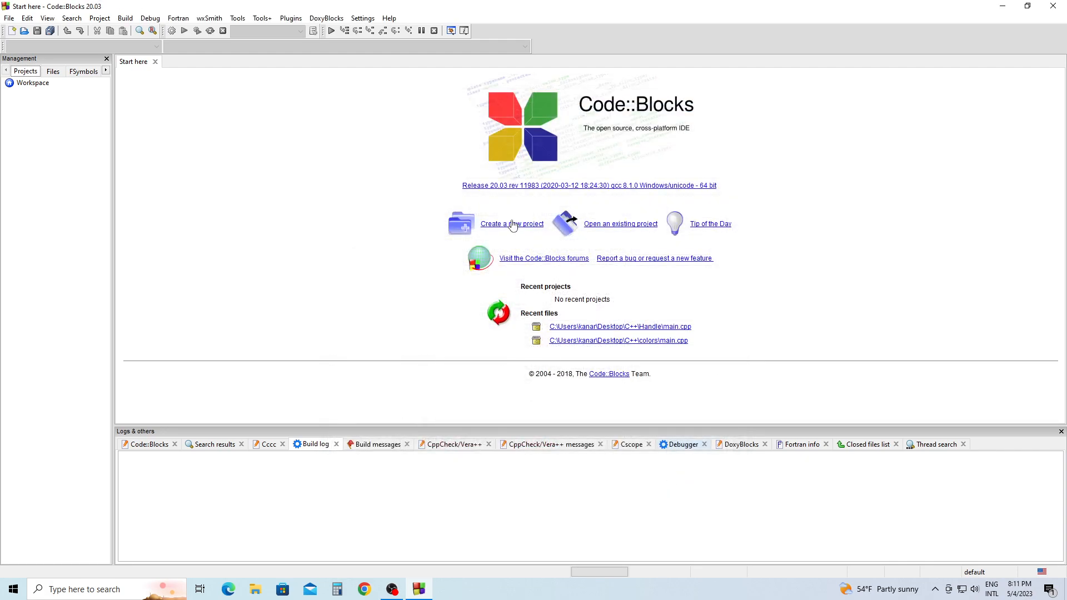
Create a C++ console application project titled Hello World in the Desktop folder.
left_click(507, 224)
left_click(452, 254)
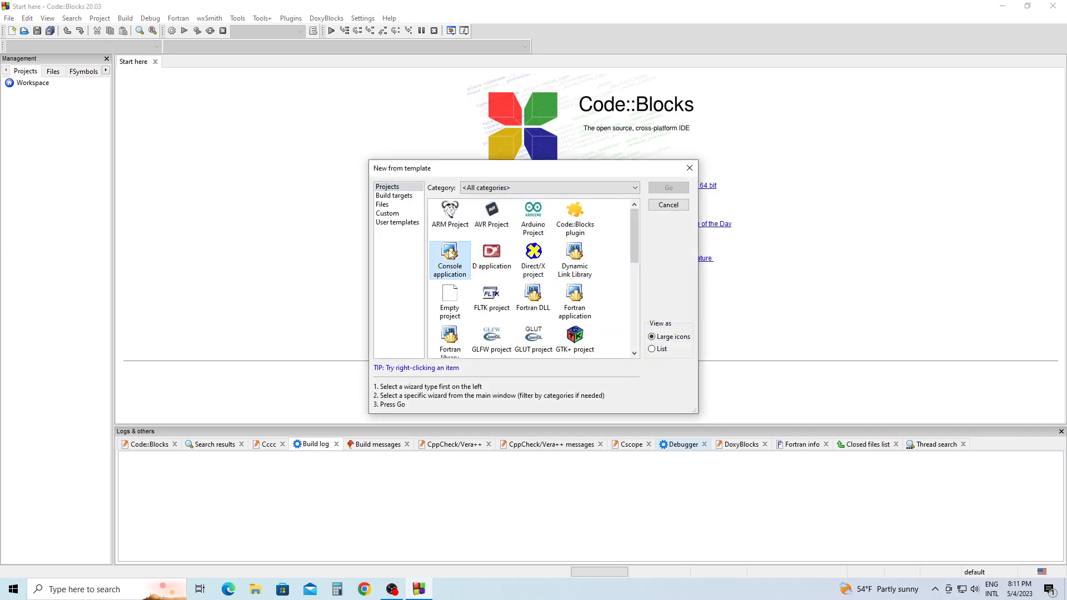
left_click(666, 190)
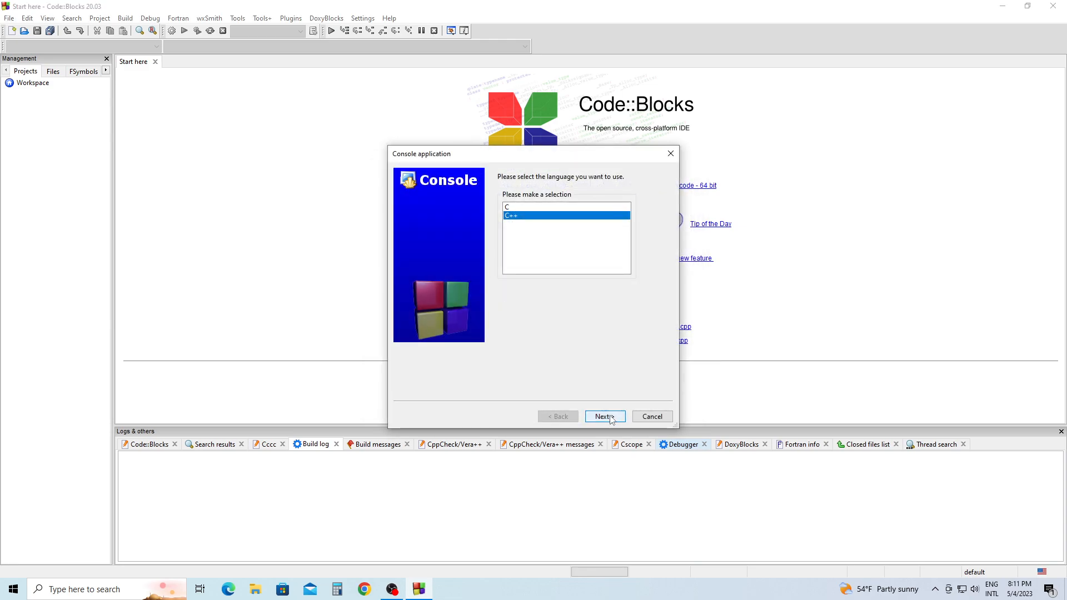
left_click(610, 418)
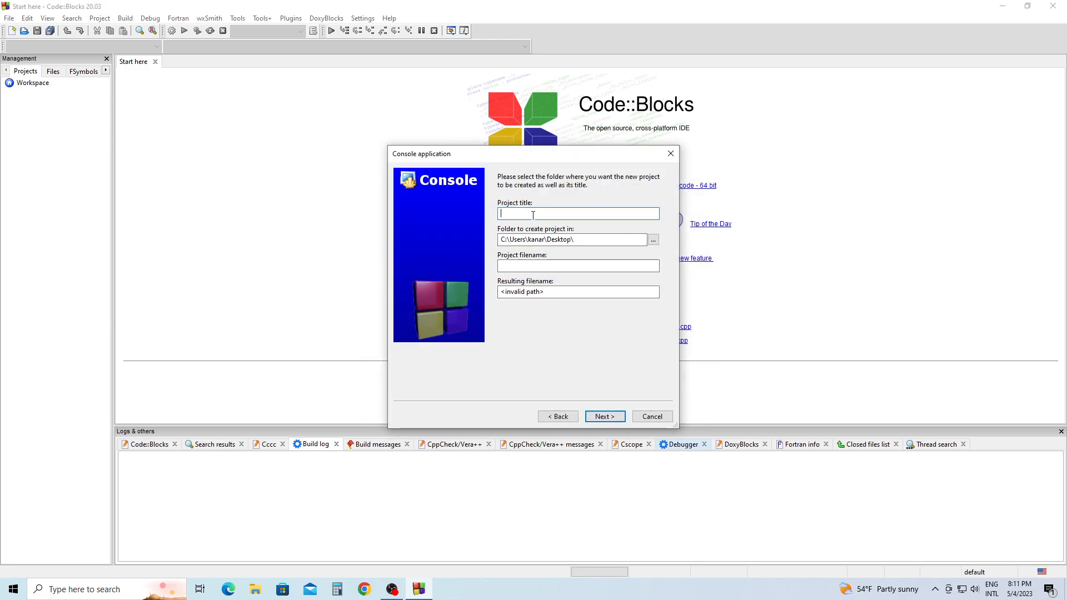
type("Hello ")
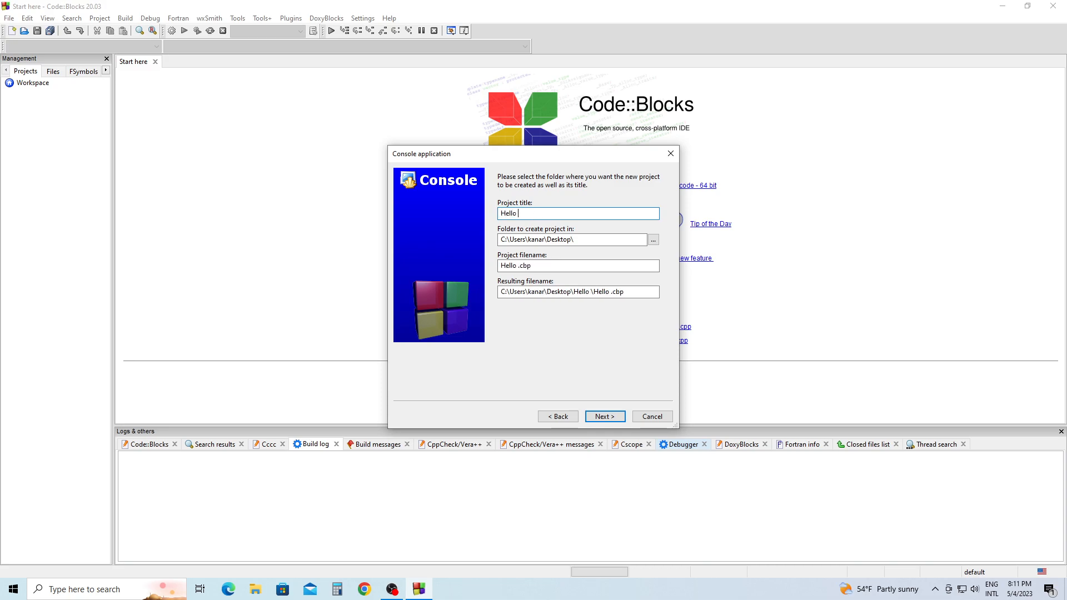
type("World")
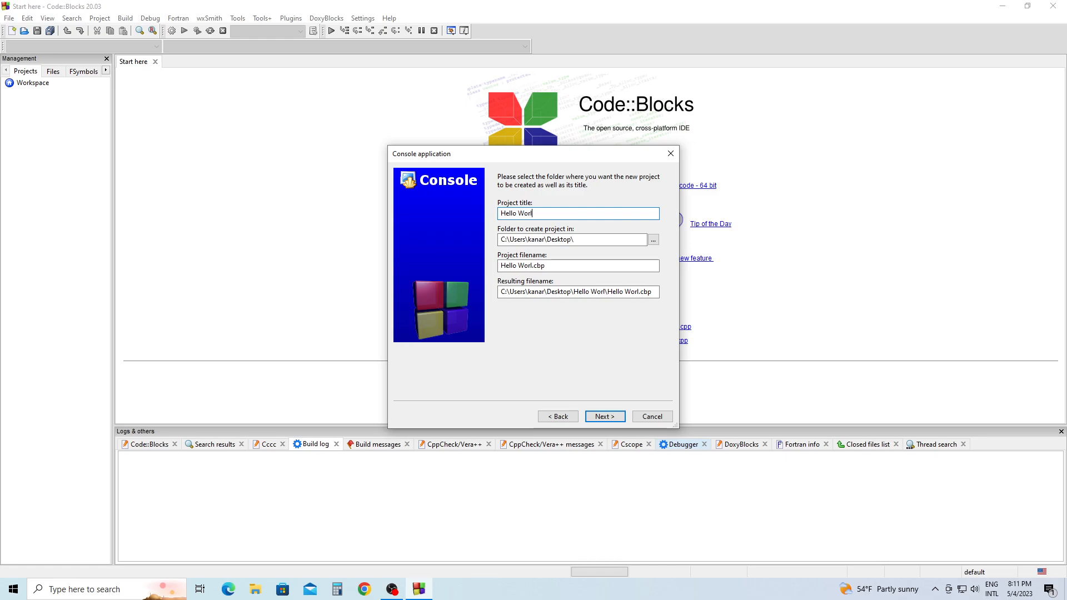
left_click(616, 420)
left_click(605, 417)
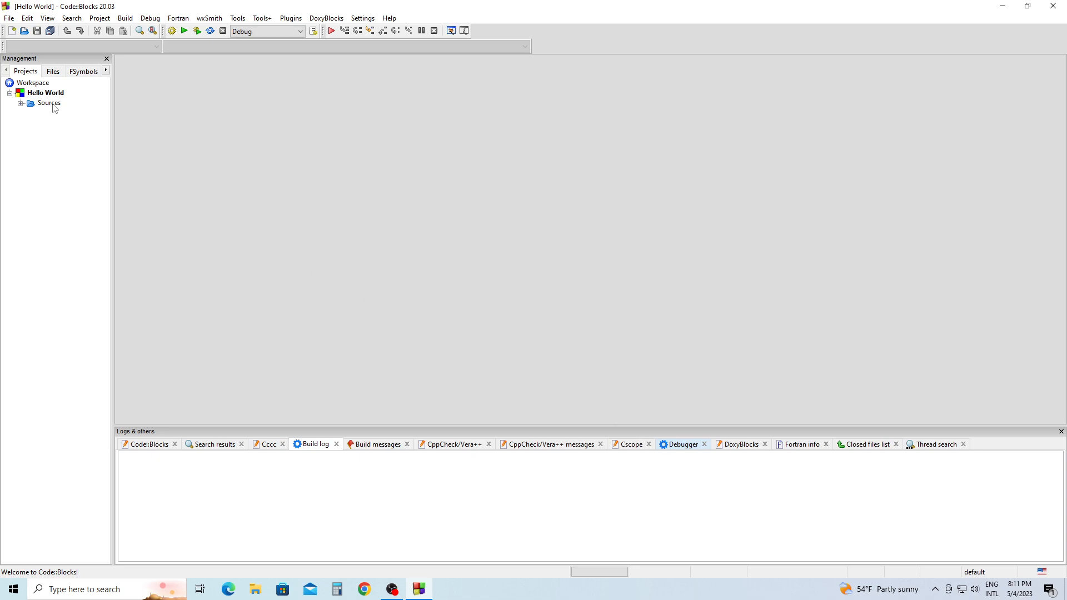
Replace return 0 with cin.get() in the project's main.cpp, and build and run the program.
double_click(54, 106)
double_click(62, 114)
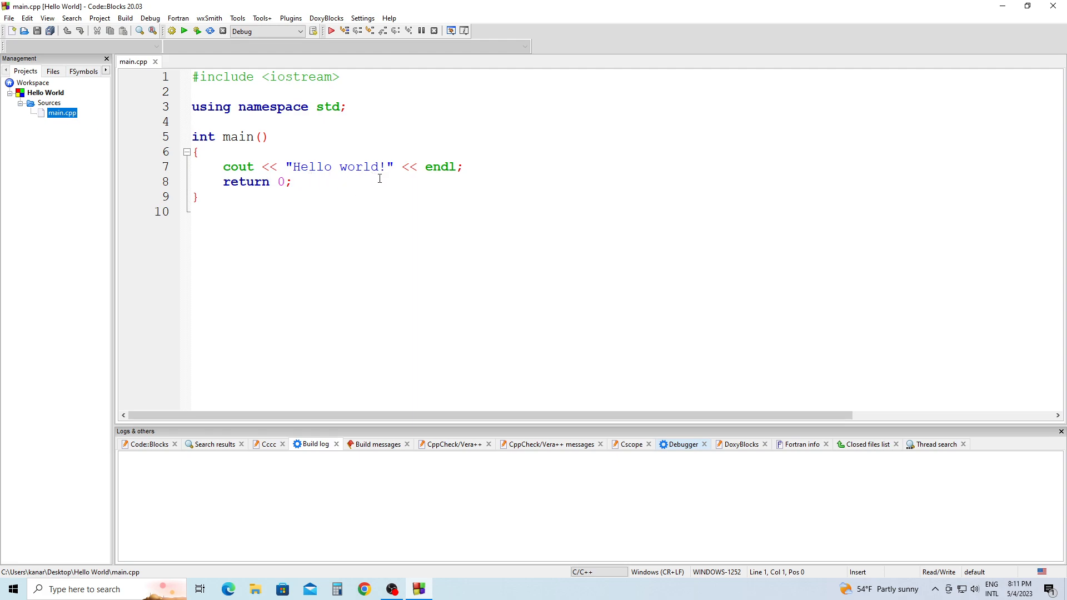
left_click_drag(288, 184, 222, 183)
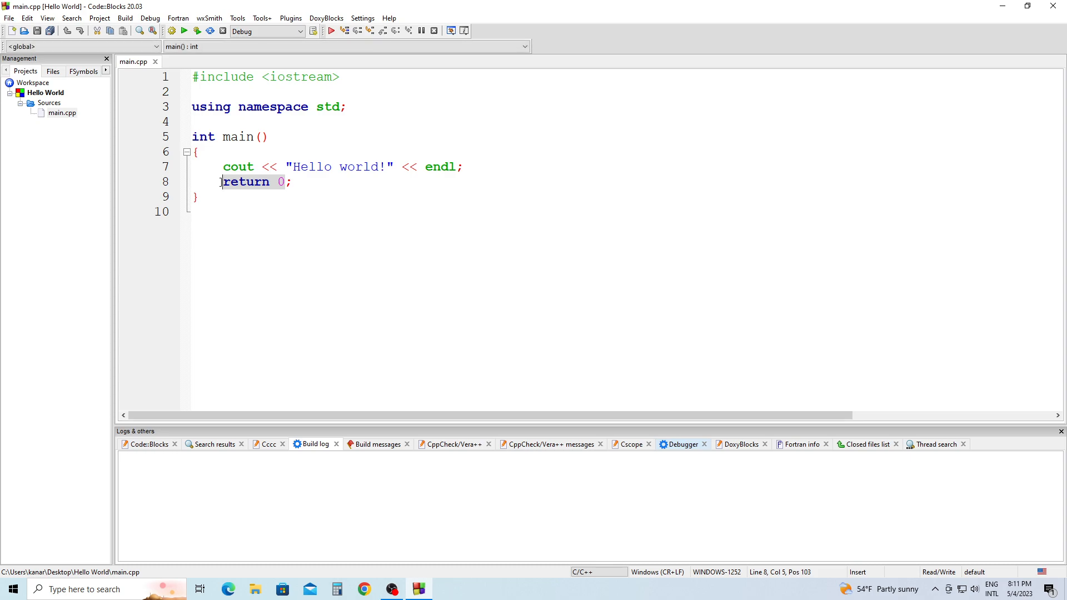
type("cin.get")
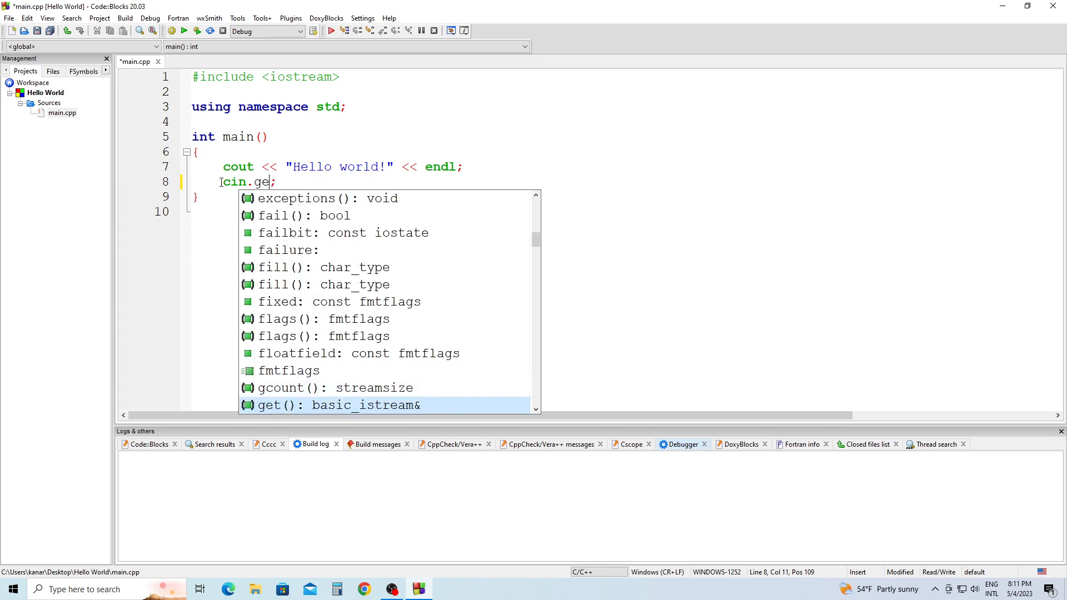
type("()")
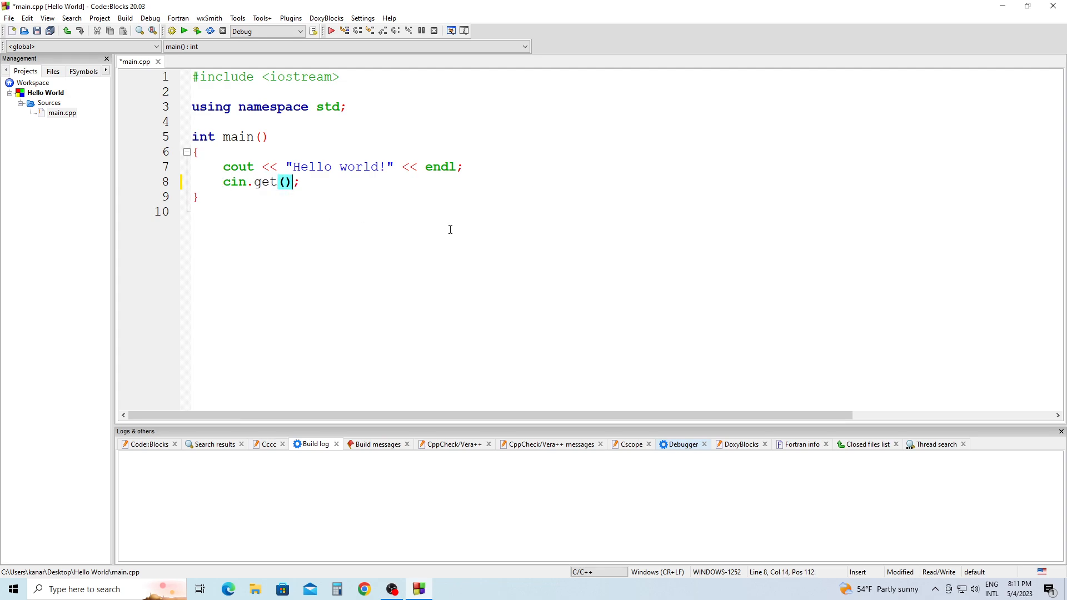
left_click(197, 34)
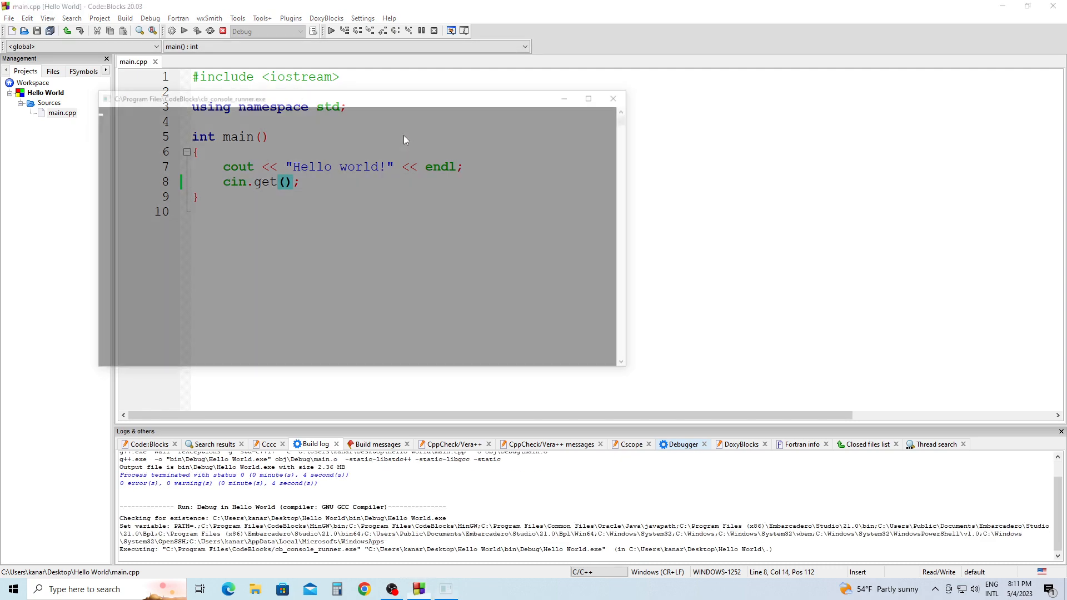
Move the program's console window off the code and close it, and minimize Code::Blocks to reveal the desktop.
left_click_drag(345, 102, 589, 196)
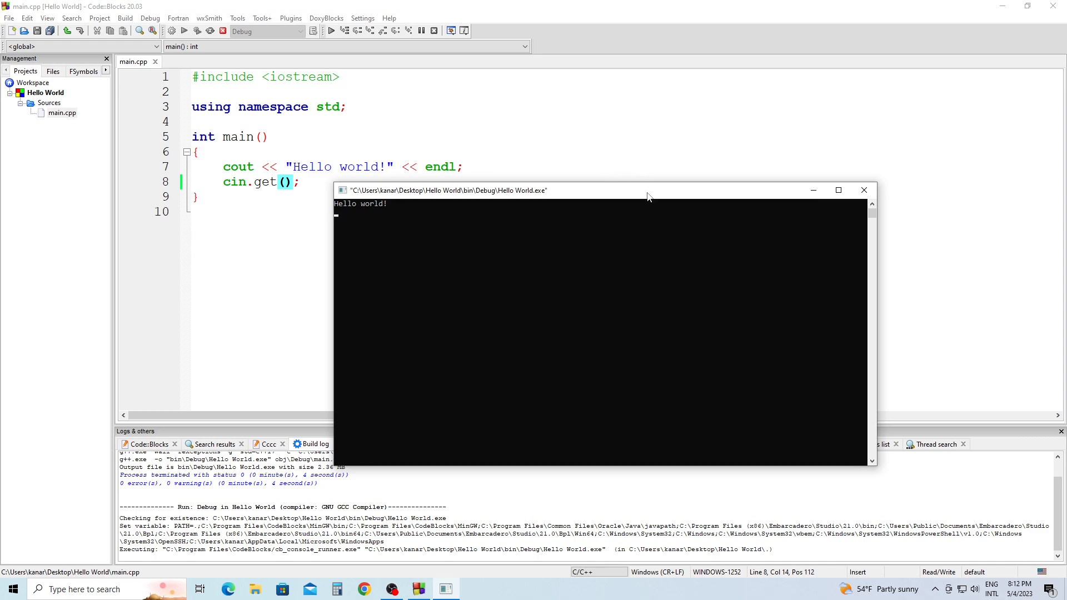
left_click(864, 192)
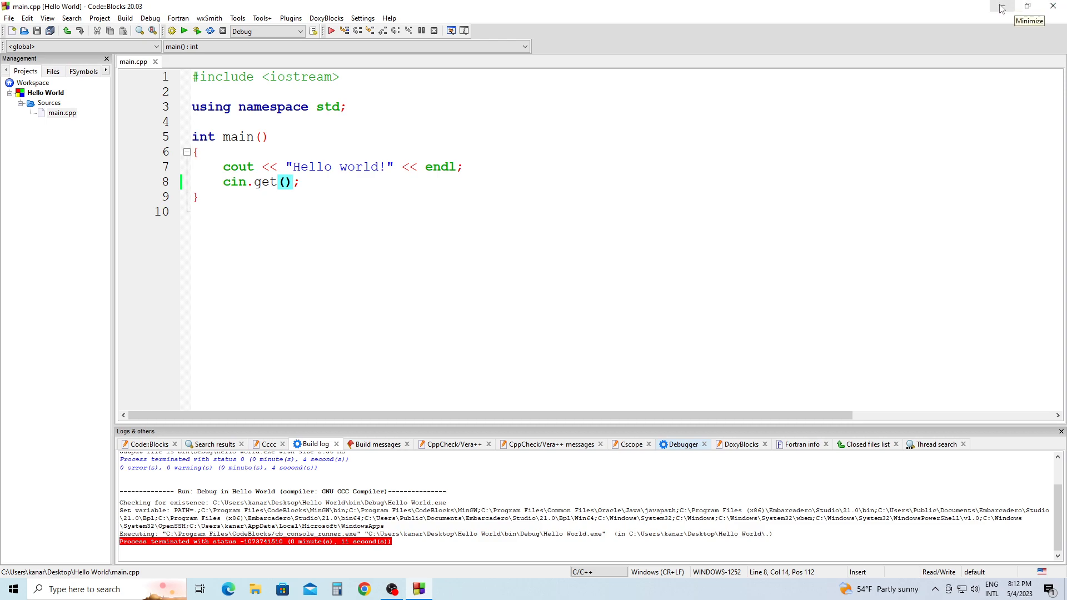
left_click(1054, 6)
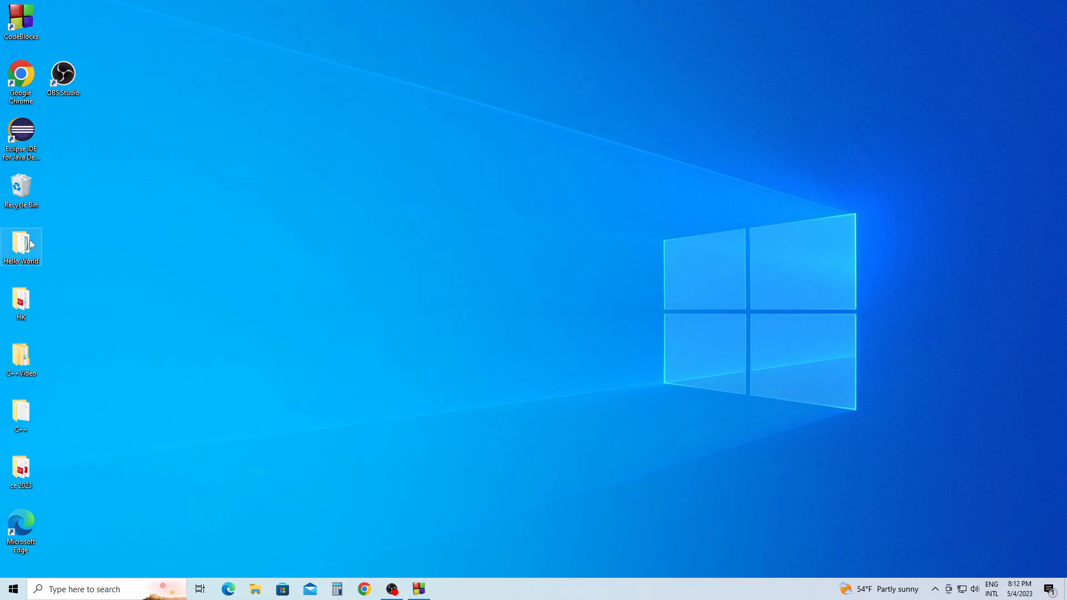
Move the Hello World folder to an empty area of the desktop and run Hello World.exe from its bin\Debug subfolder.
left_click_drag(21, 246, 222, 203)
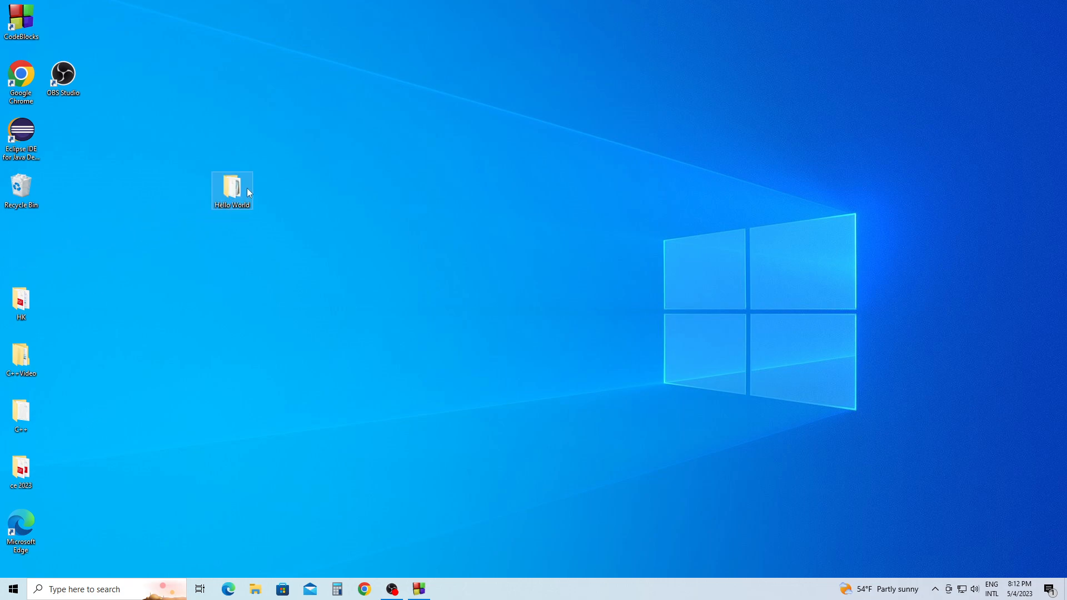
double_click(232, 189)
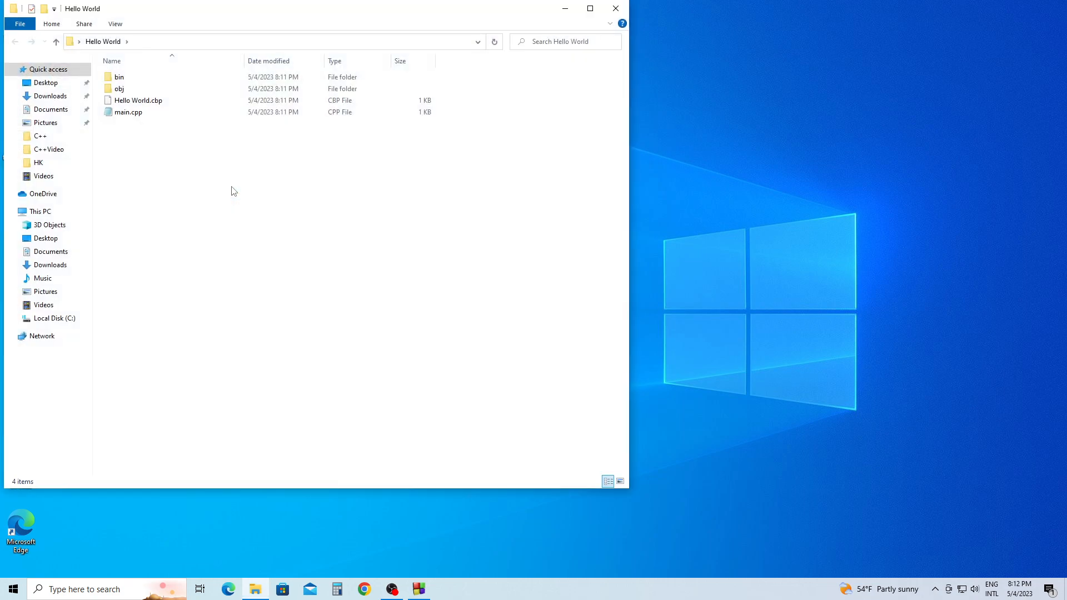
double_click(130, 79)
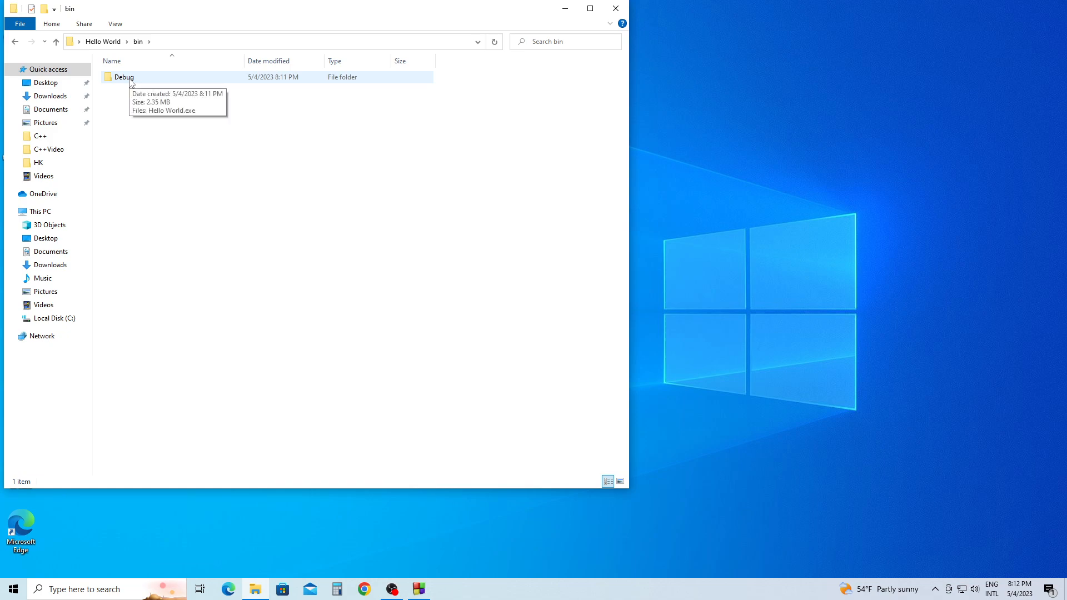
double_click(130, 80)
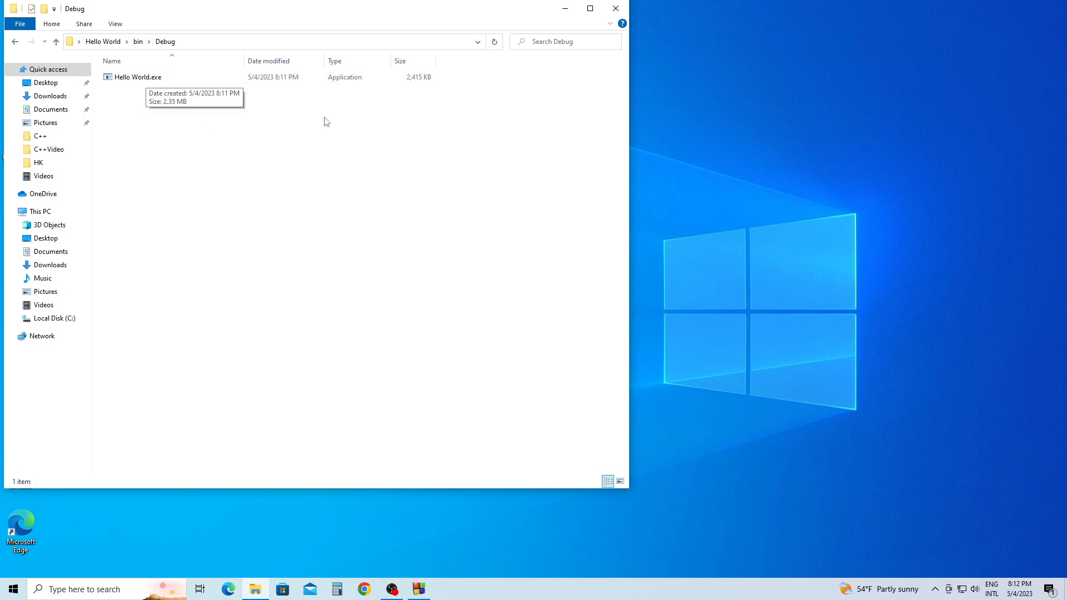
double_click(129, 78)
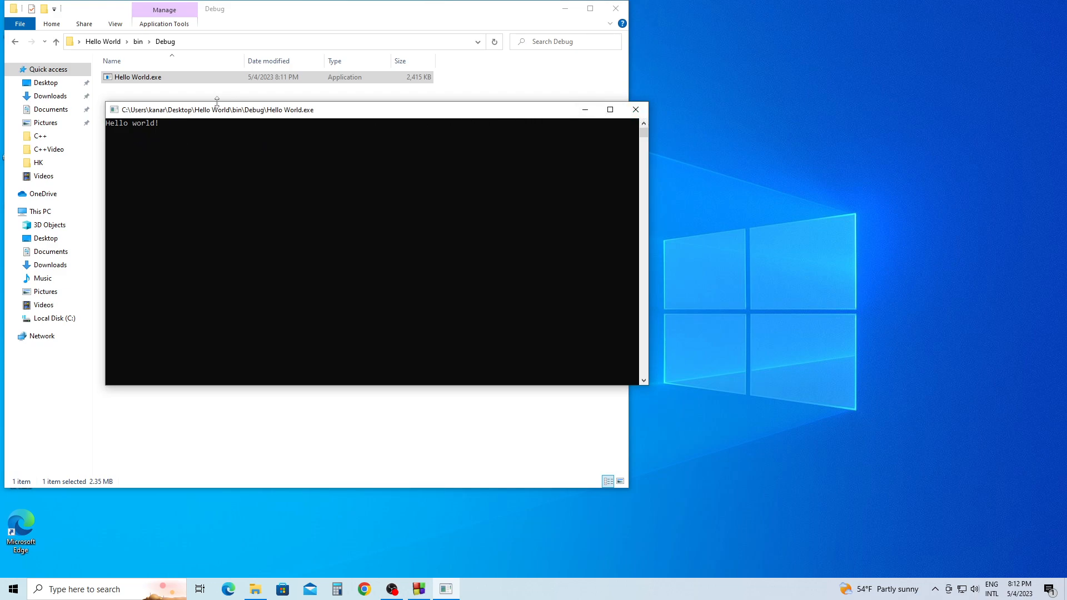
Close the running Hello World console, go back out of the Debug and bin folders, and close the File Explorer window.
left_click(636, 111)
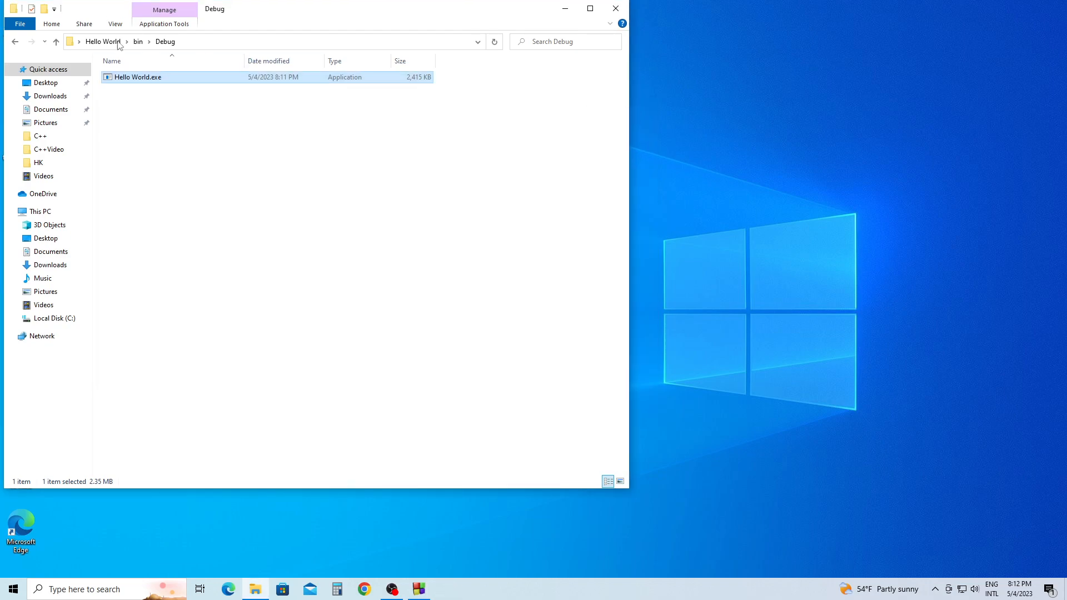
left_click(15, 43)
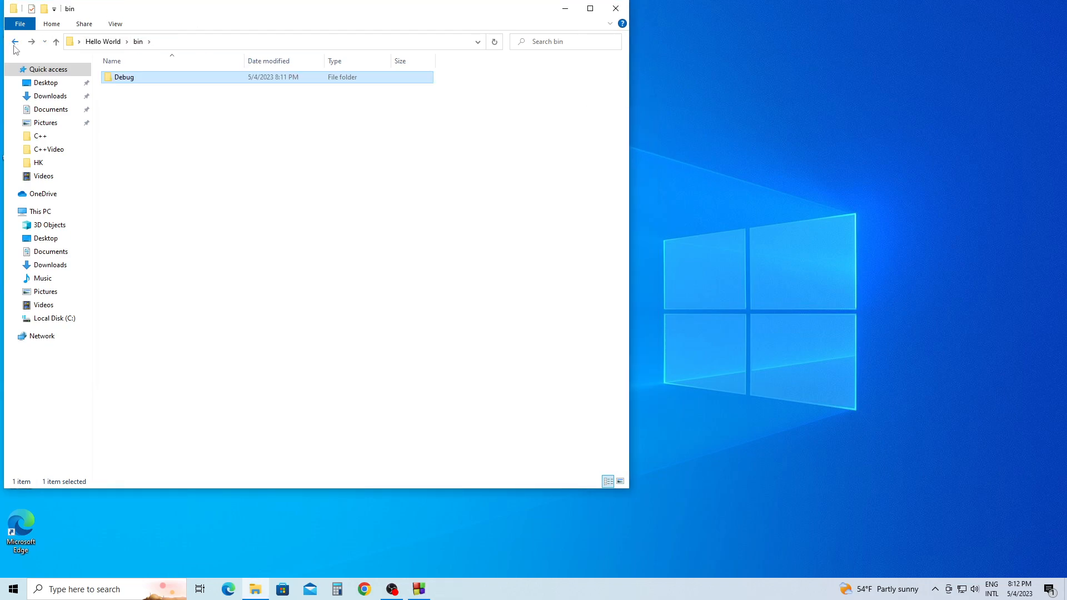
left_click(15, 44)
left_click(615, 9)
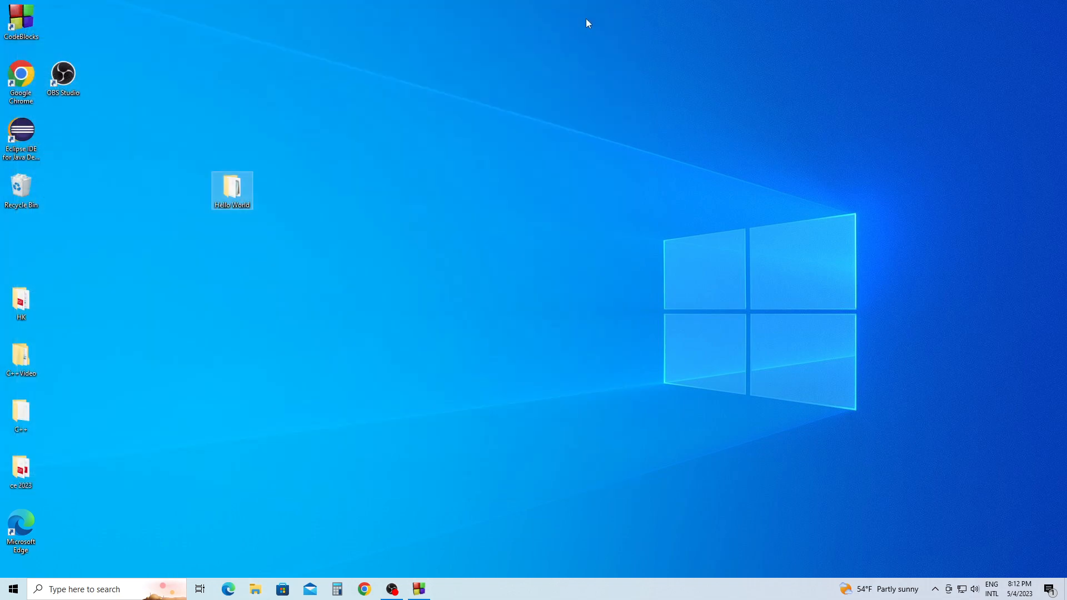